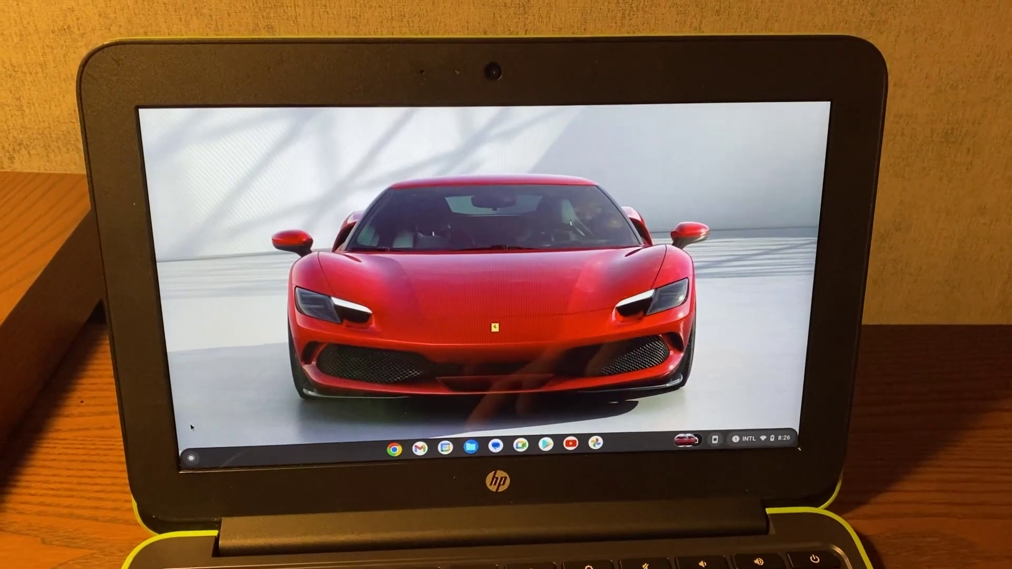
# - Open the ChromeOS app launcher on the way to the Settings app
pyautogui.click(192, 453)
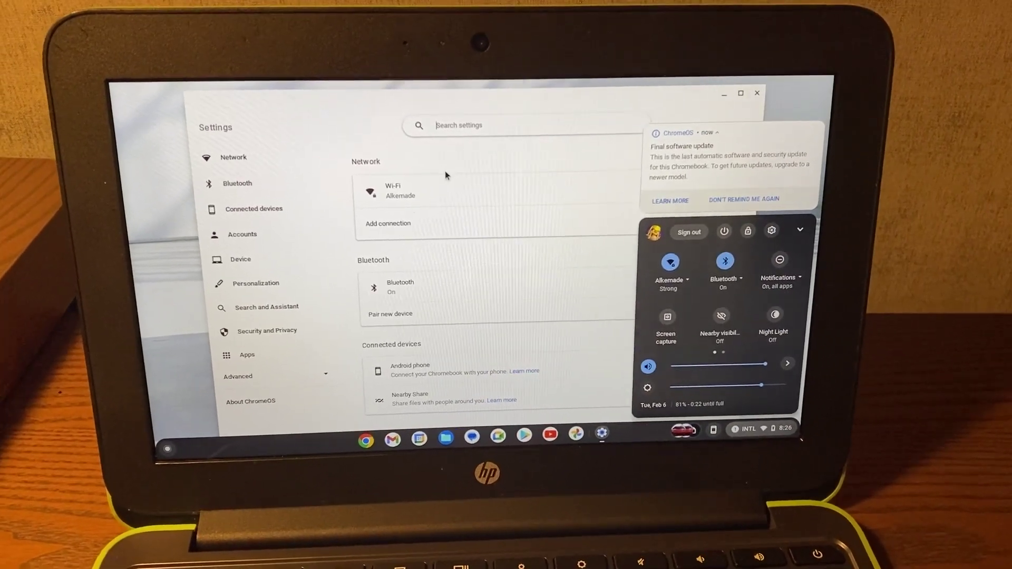
# - Dismiss Quick Settings and go to Advanced > Languages and inputs > Languages
pyautogui.click(353, 151)
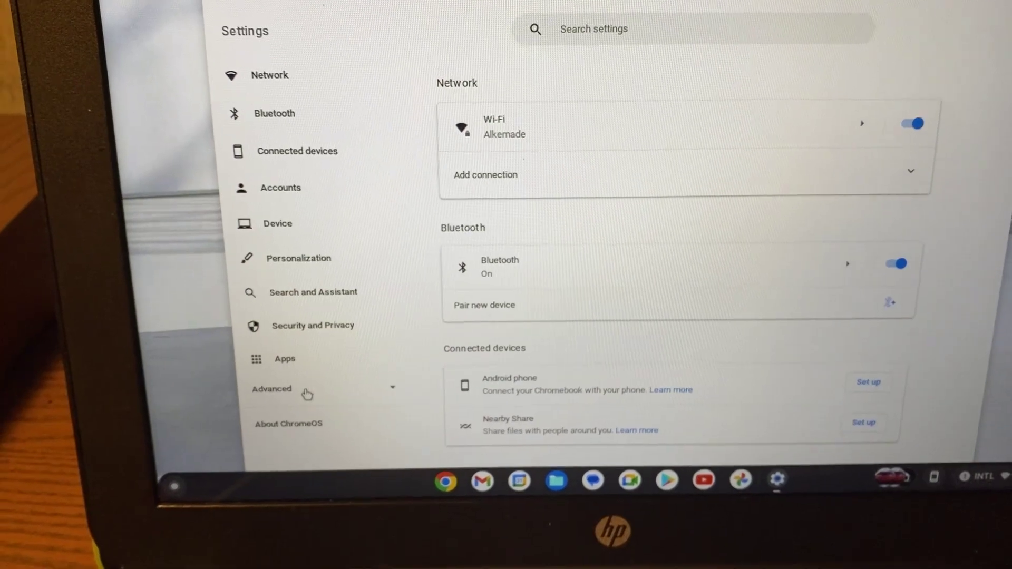
pyautogui.click(258, 407)
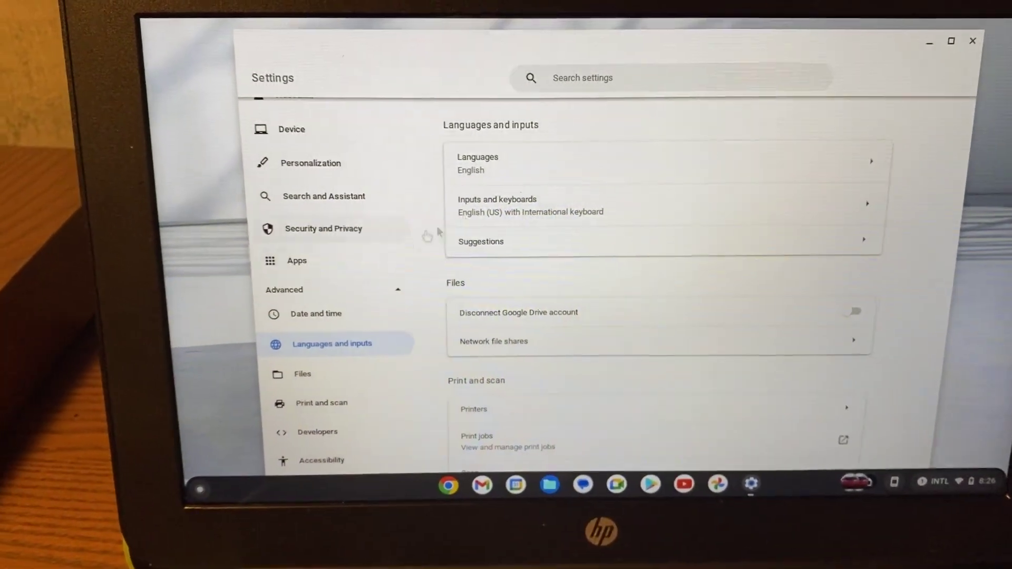
pyautogui.click(623, 177)
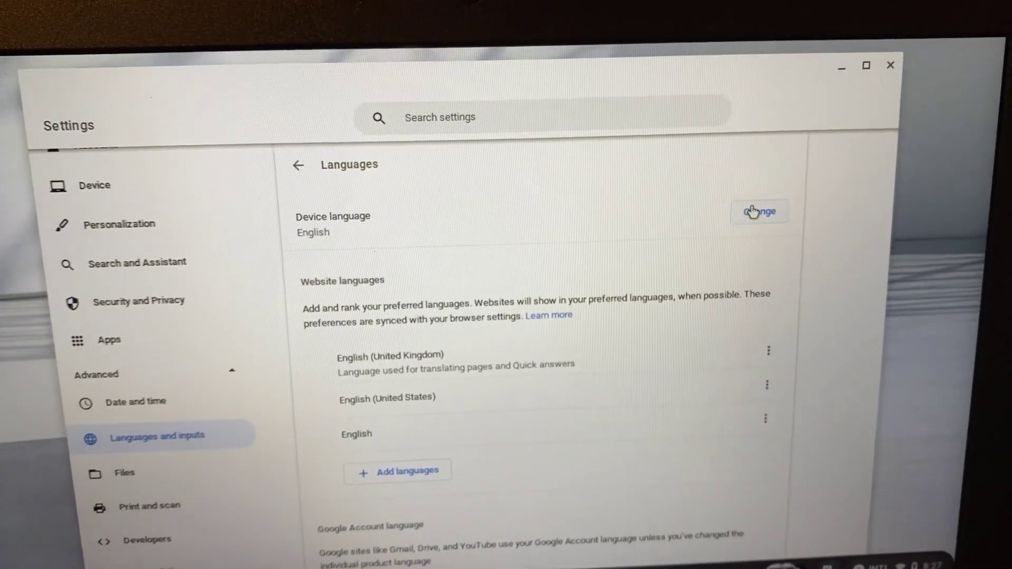
pyautogui.click(753, 211)
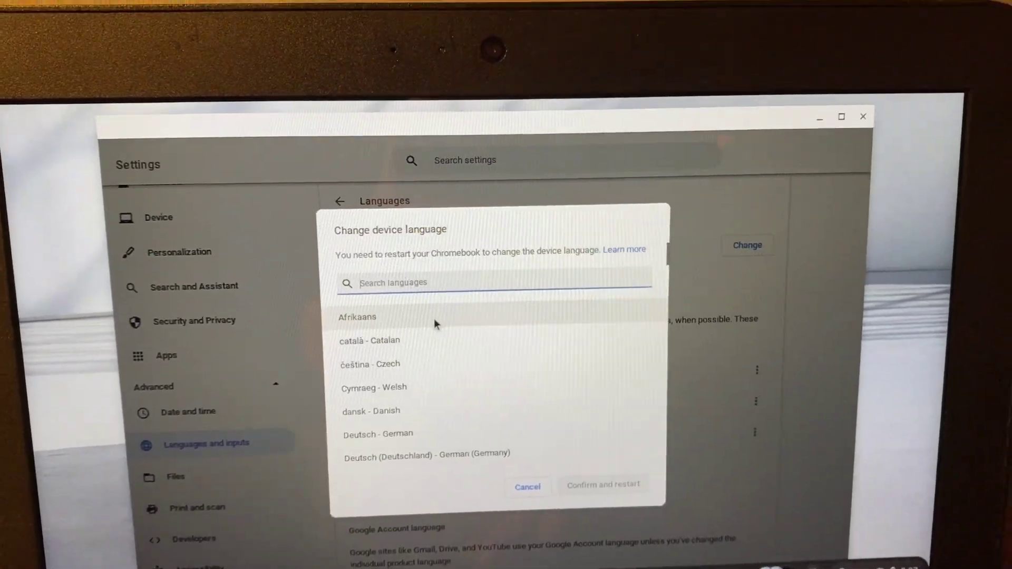
pyautogui.scroll(-5, 434, 321)
pyautogui.scroll(-5, 434, 322)
pyautogui.scroll(-5, 427, 322)
pyautogui.scroll(-5, 423, 322)
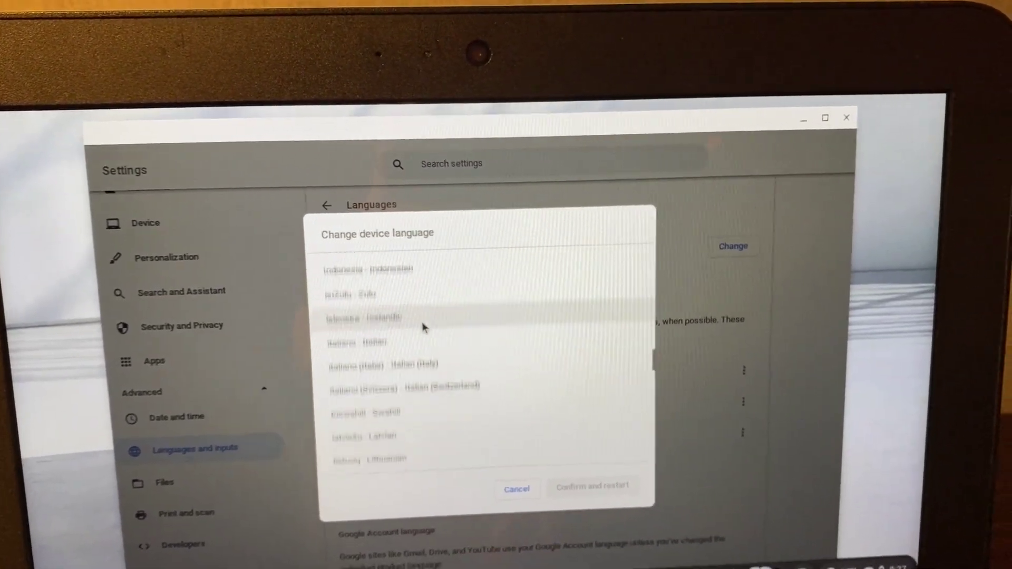
pyautogui.scroll(10, 422, 321)
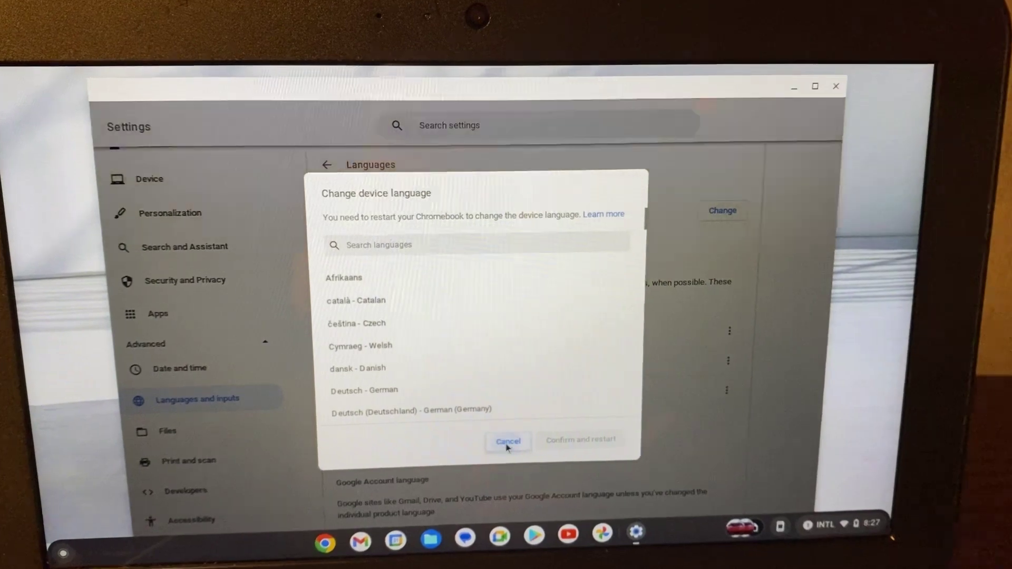
pyautogui.click(510, 437)
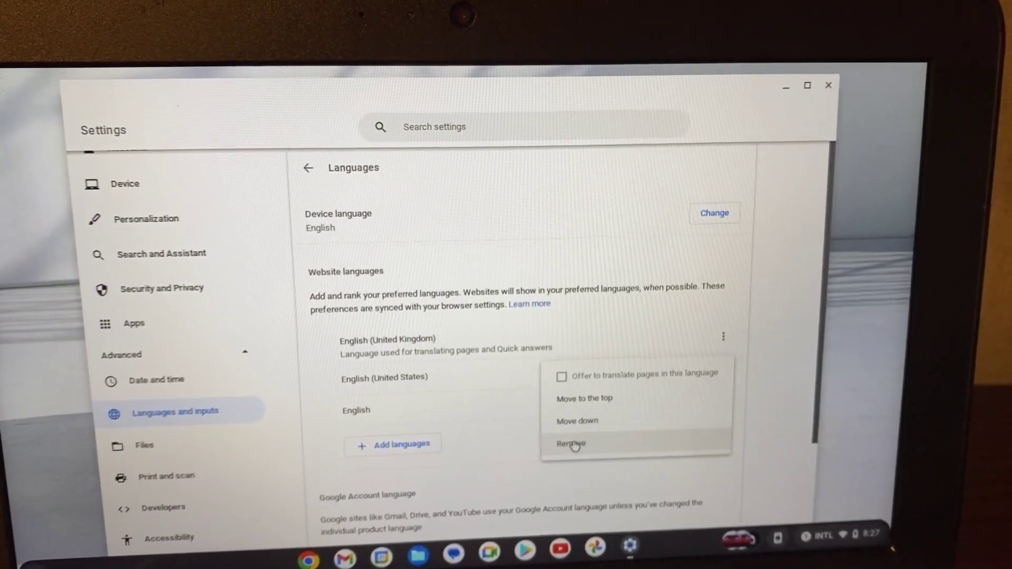
# - Remove English (United States) and English (United Kingdom), and close Add languages without adding any
pyautogui.click(582, 426)
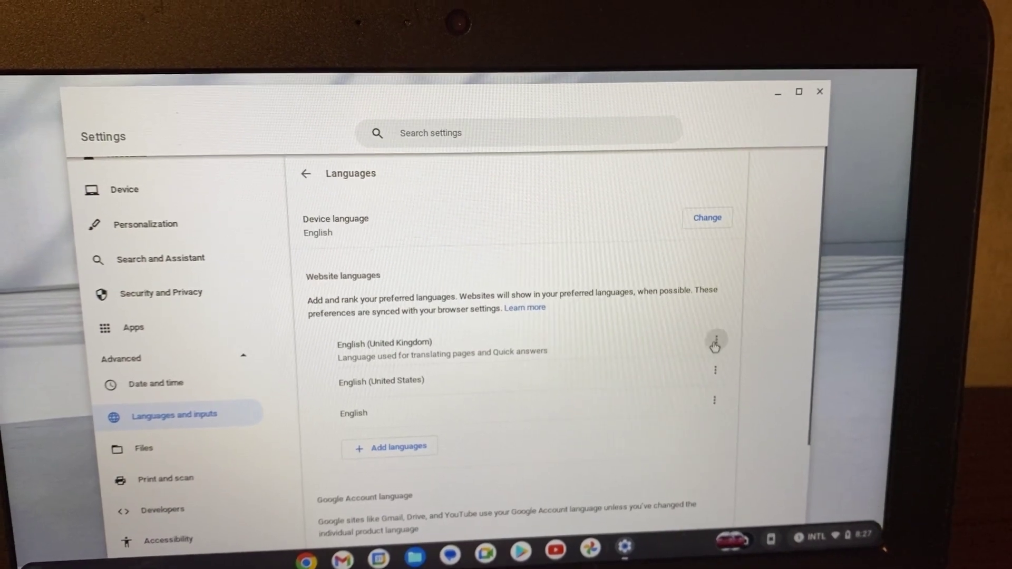
pyautogui.click(624, 398)
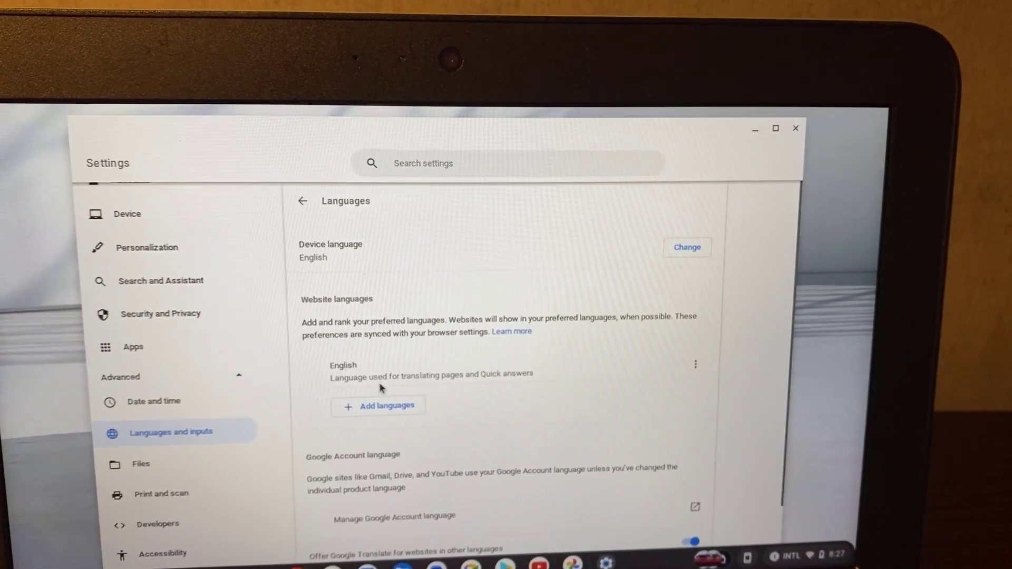
pyautogui.click(386, 405)
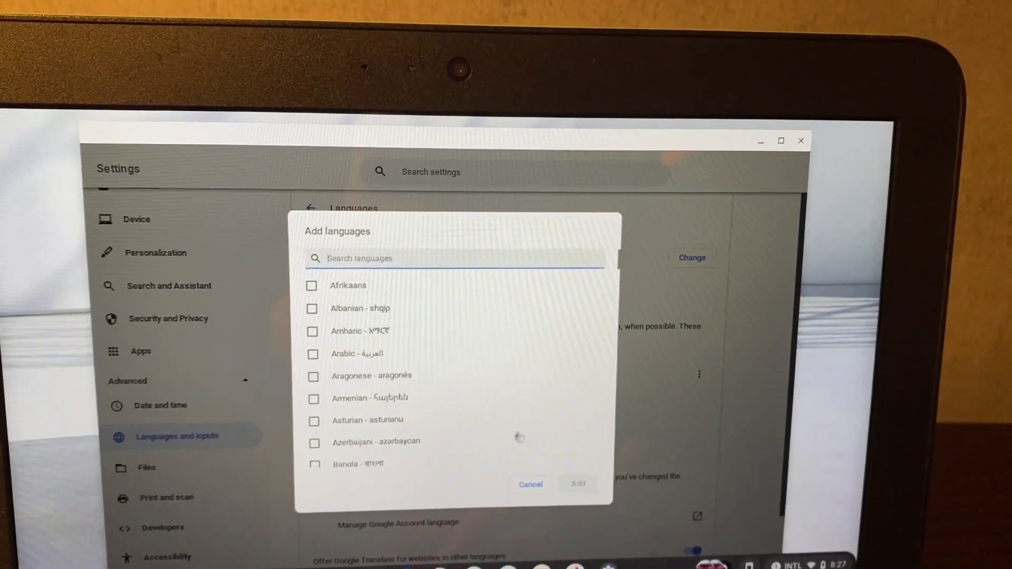
pyautogui.click(530, 484)
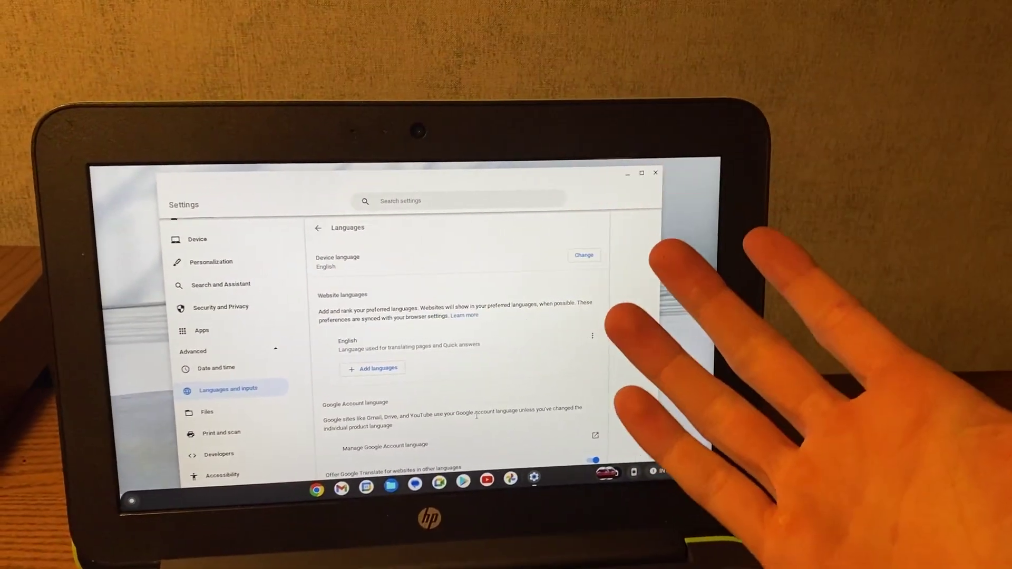